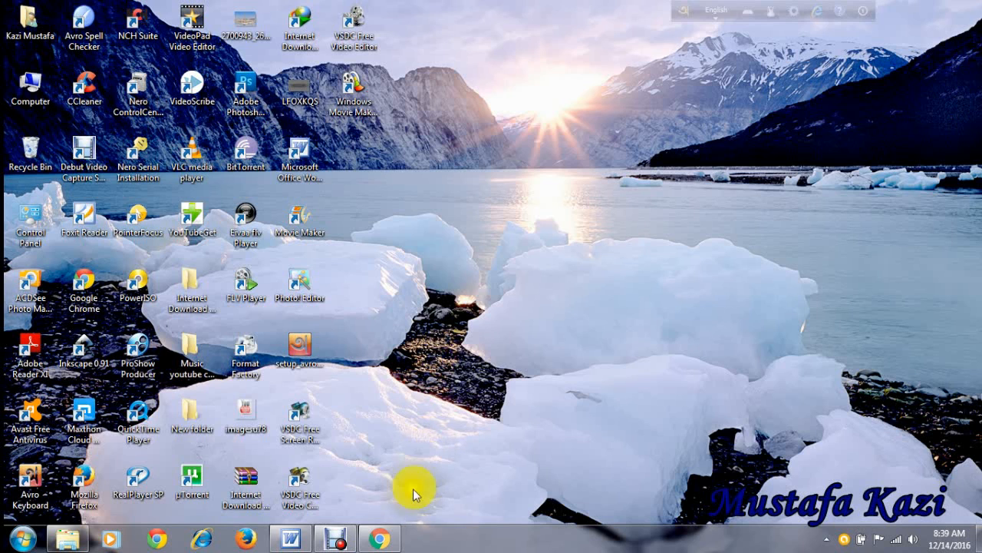
Open youtube.com in the Chrome browser
{"action": "left_click", "coordinate": [393, 539]}
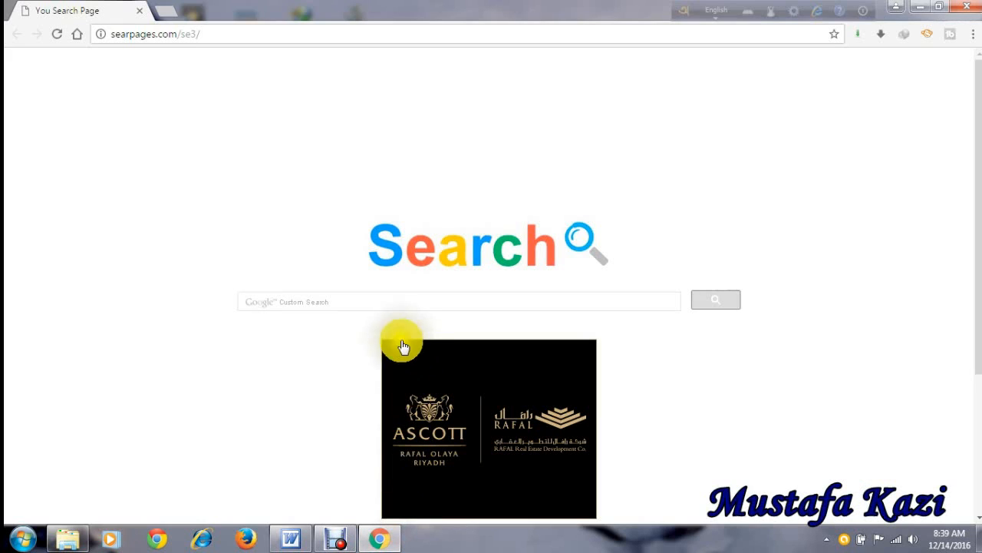
{"action": "left_click", "coordinate": [234, 36]}
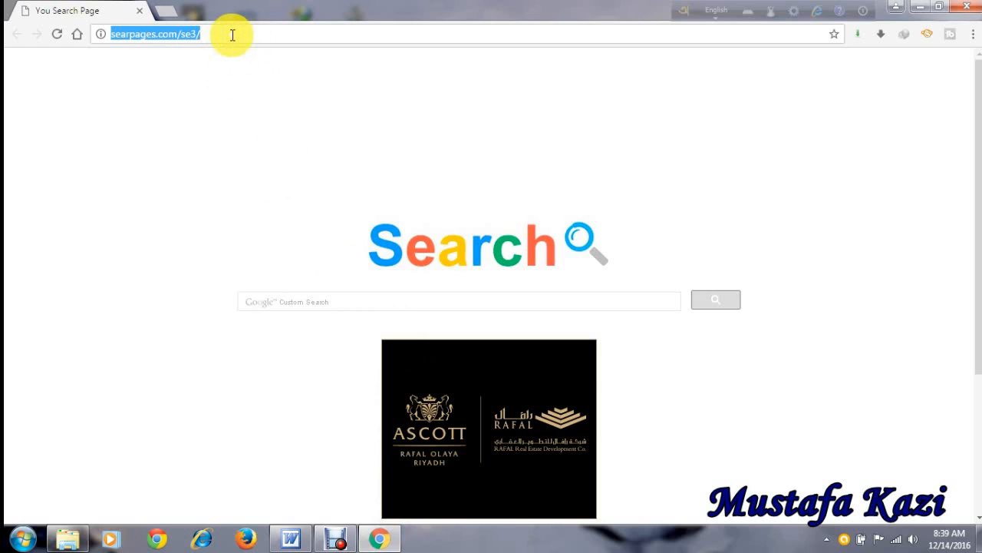
{"action": "type", "text": "you"}
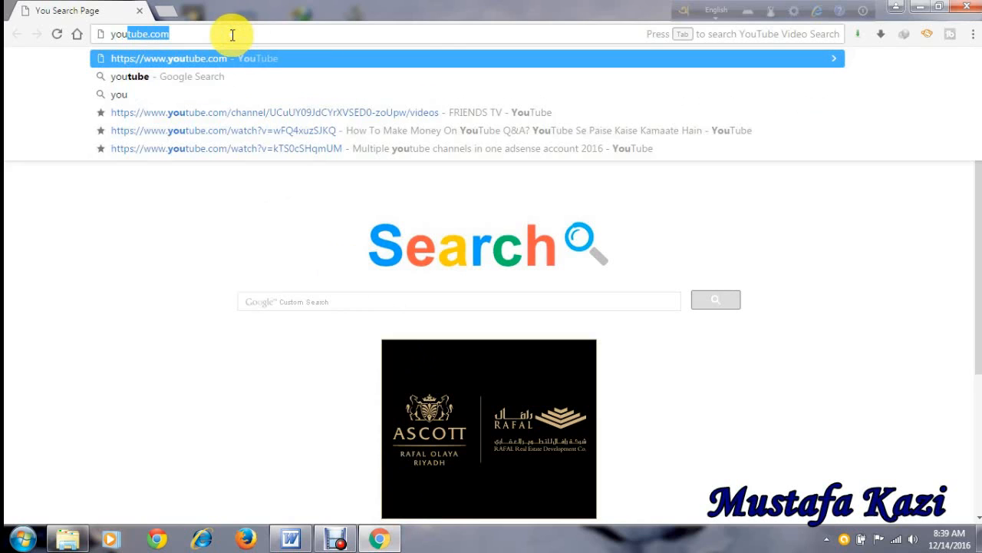
{"action": "type", "text": "tu"}
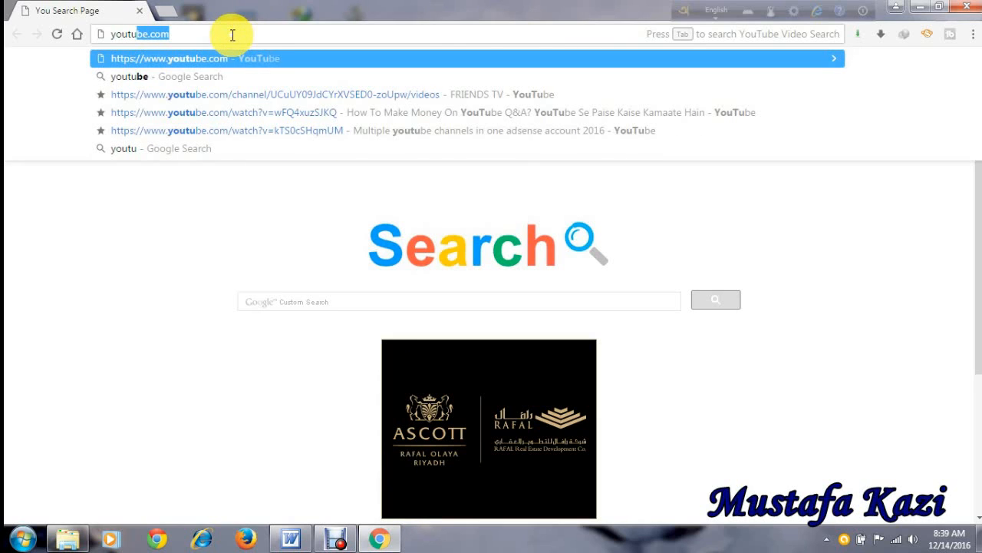
{"action": "type", "text": "be"}
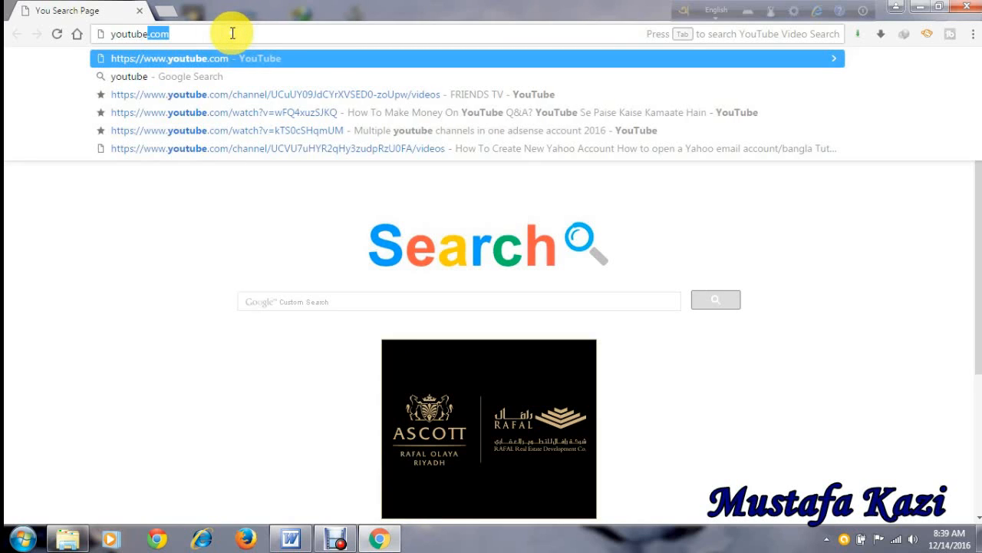
{"action": "type", "text": ".com"}
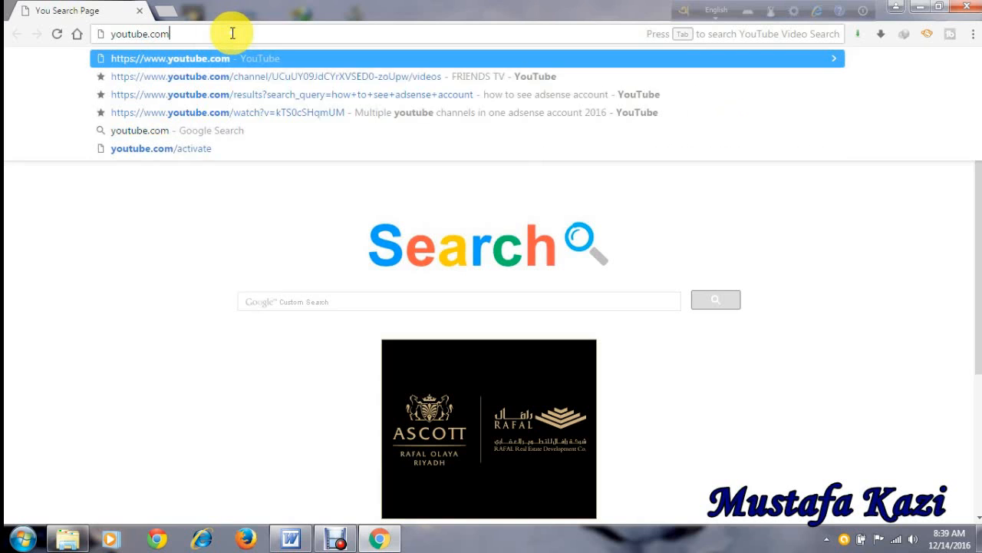
{"action": "key", "text": "Return"}
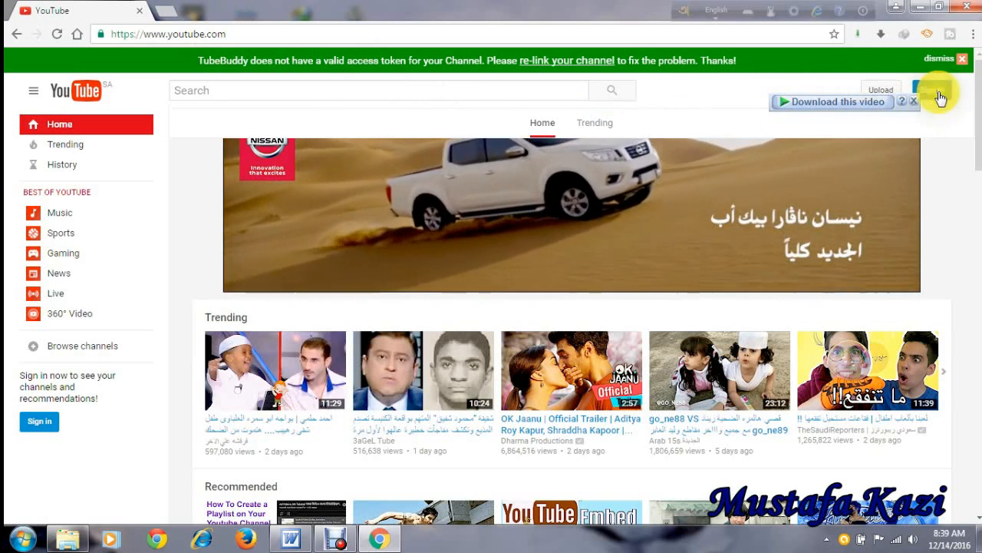
Sign in to YouTube with the remembered Google account by entering the account password
{"action": "left_click", "coordinate": [938, 95]}
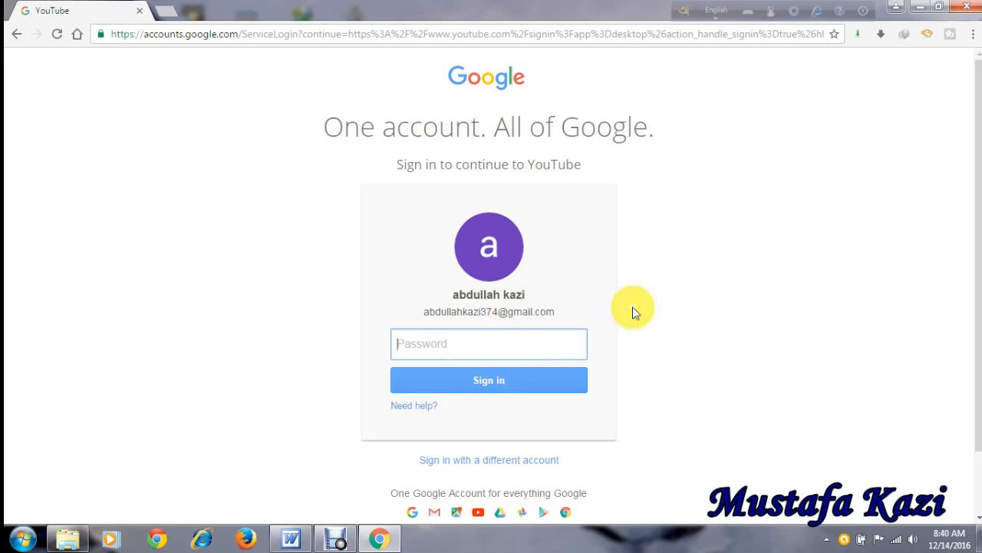
{"action": "type", "text": "****"}
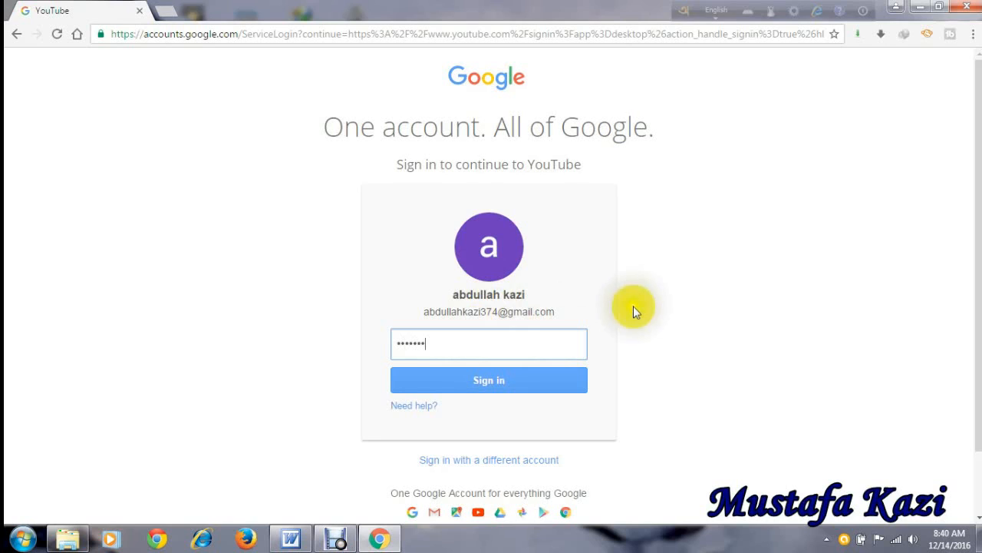
{"action": "left_click", "coordinate": [522, 380]}
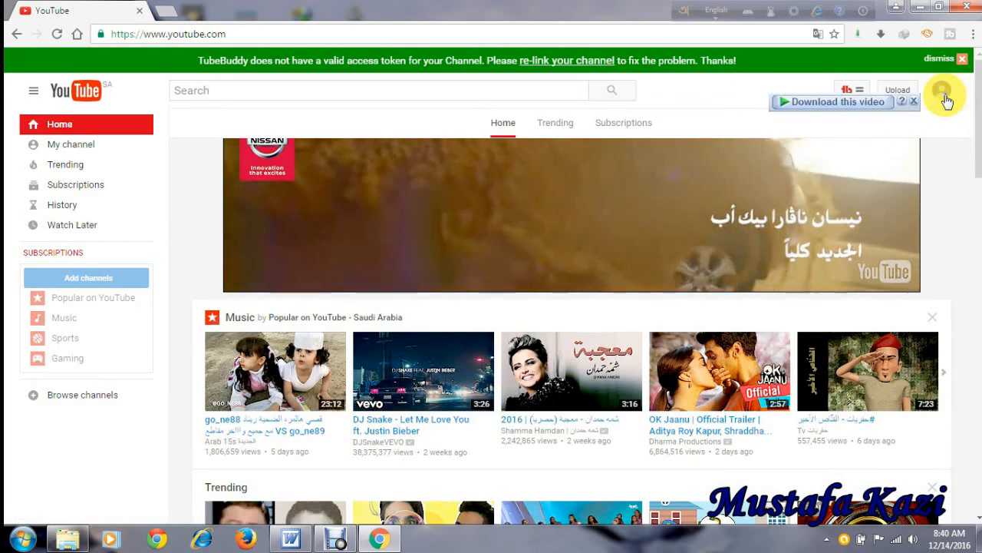
Create a new channel from the YouTube account settings, keeping the prefilled first and last name
{"action": "left_click", "coordinate": [942, 92]}
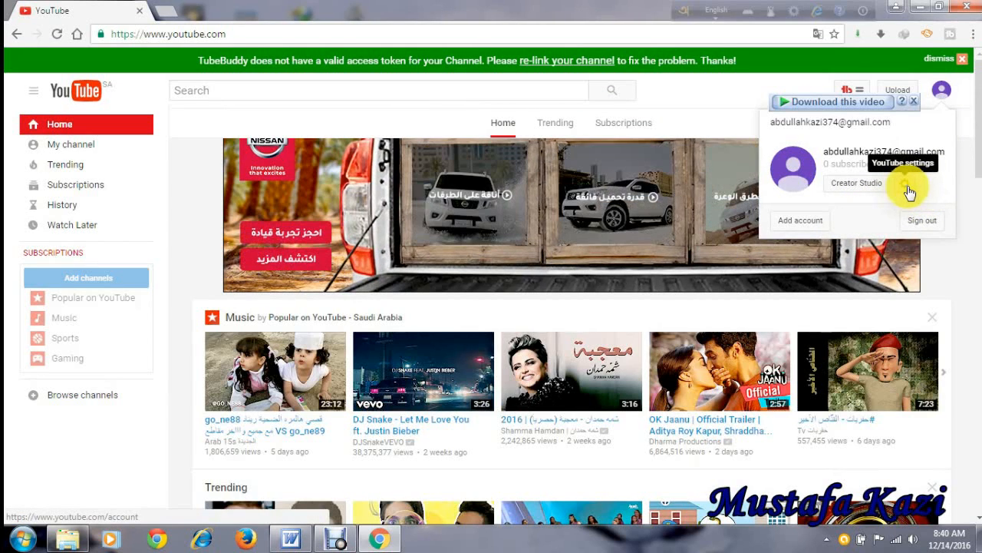
{"action": "left_click", "coordinate": [907, 189]}
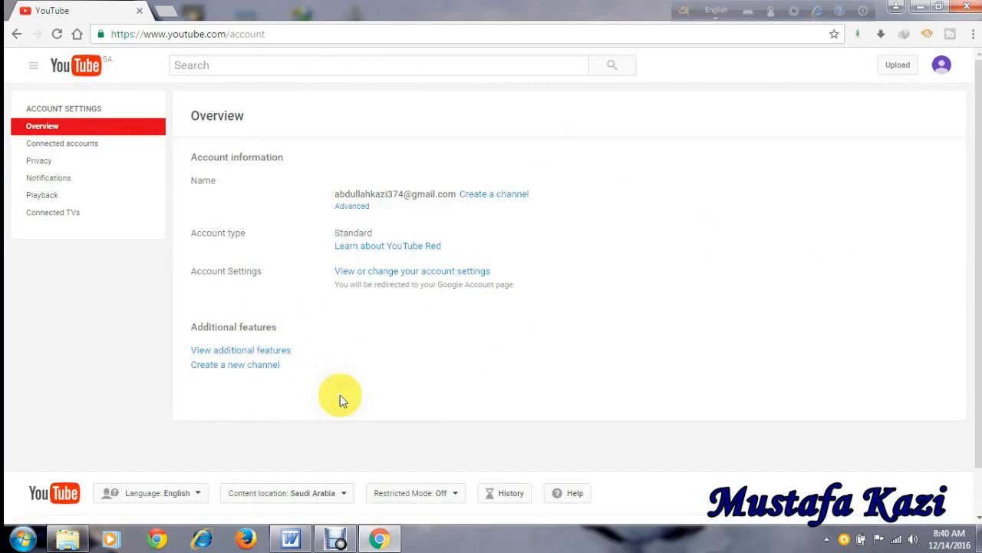
{"action": "left_click", "coordinate": [263, 375]}
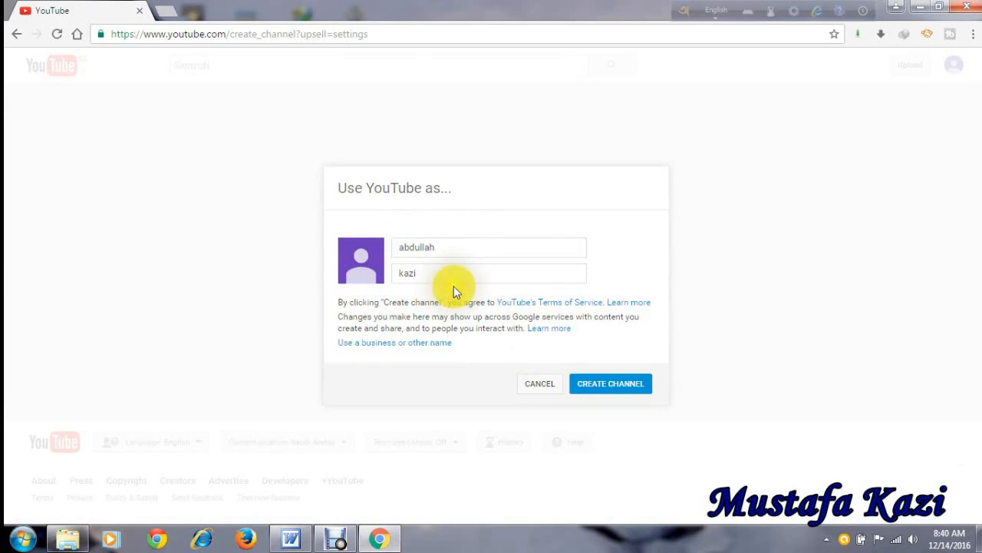
{"action": "left_click", "coordinate": [438, 246]}
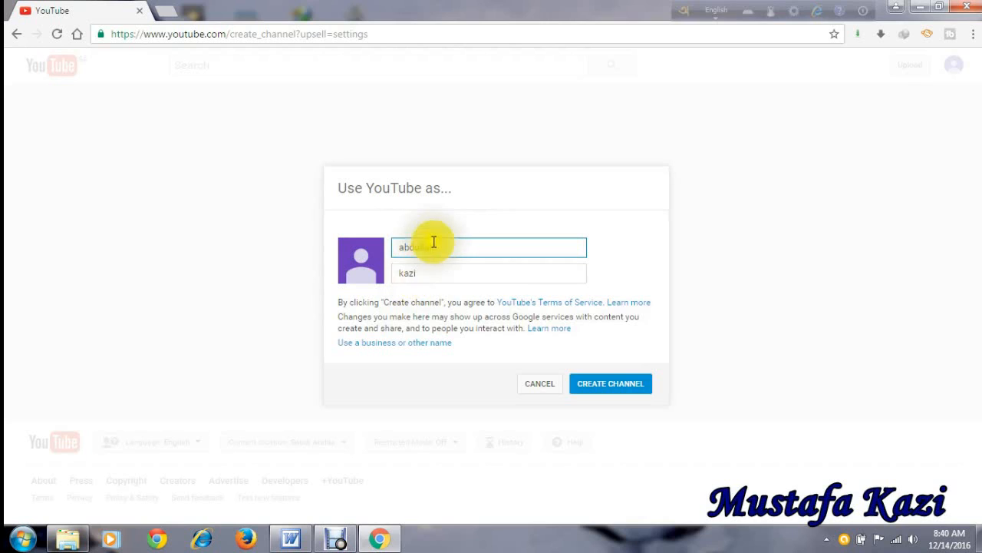
{"action": "left_click", "coordinate": [429, 269]}
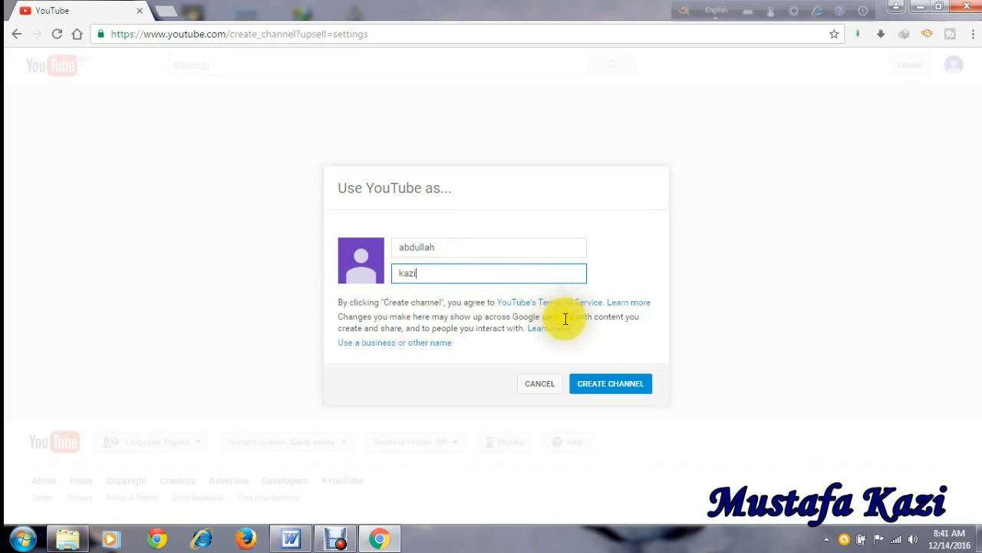
{"action": "left_click", "coordinate": [606, 390]}
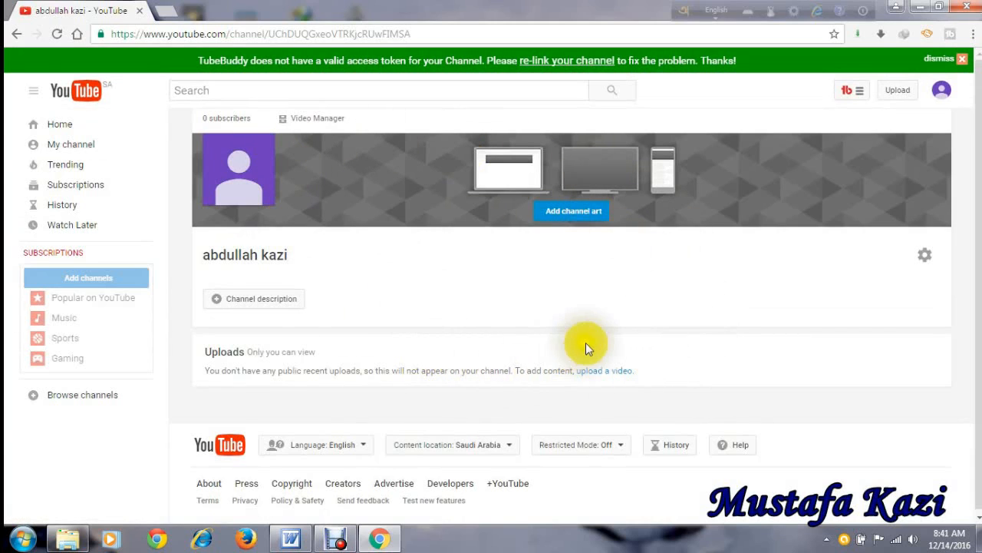
Start editing the channel icon and open the file chooser for uploading a new Google profile photo
{"action": "mouse_move", "coordinate": [270, 208]}
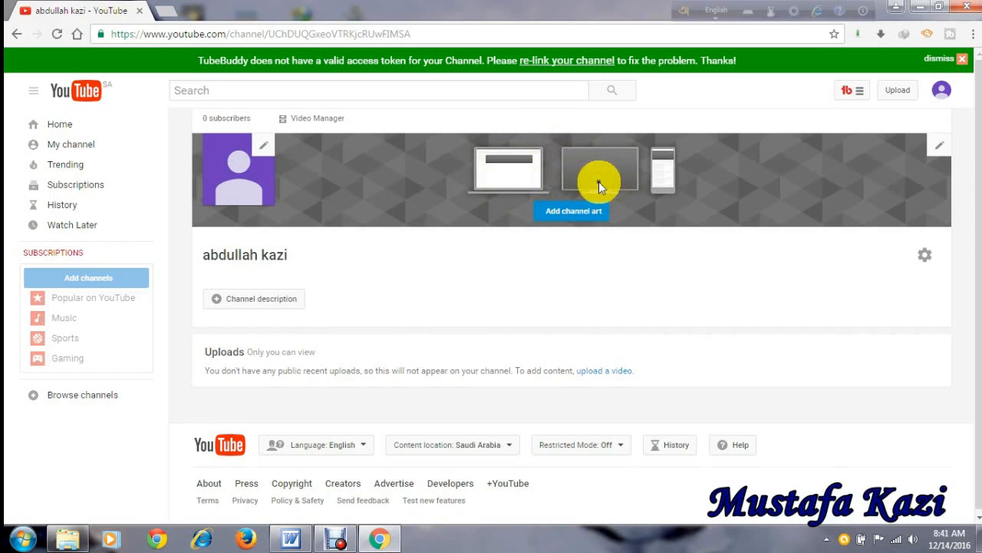
{"action": "left_click", "coordinate": [269, 149]}
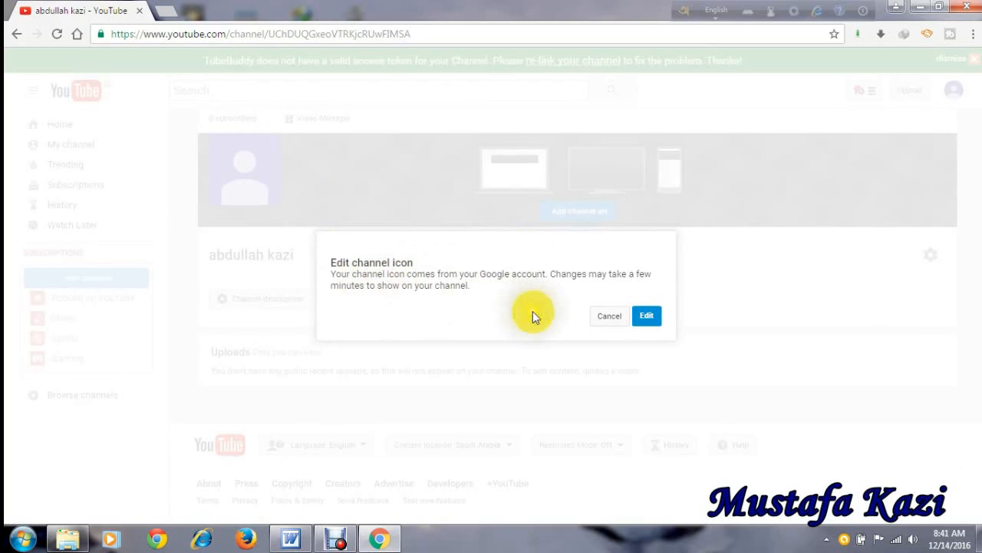
{"action": "left_click", "coordinate": [647, 319]}
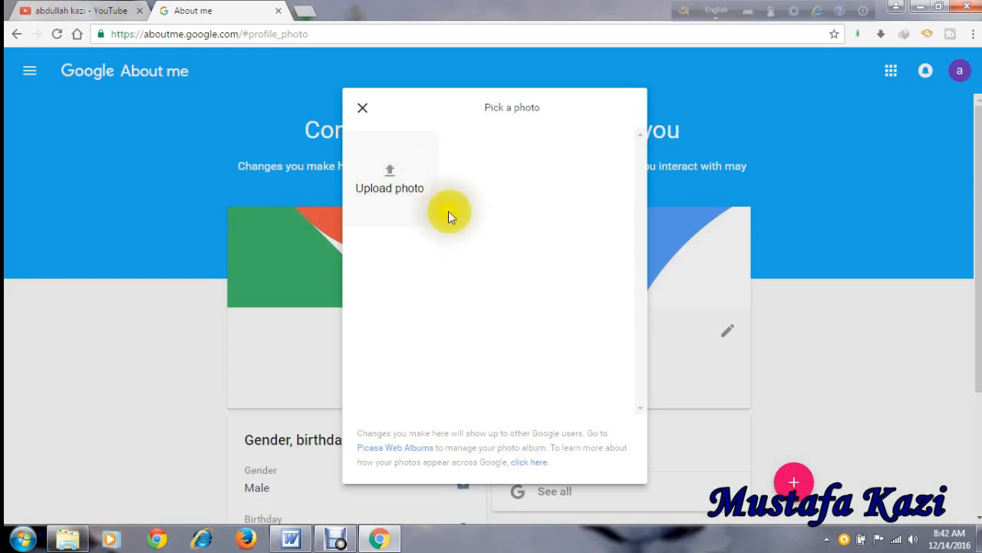
{"action": "left_click", "coordinate": [389, 173]}
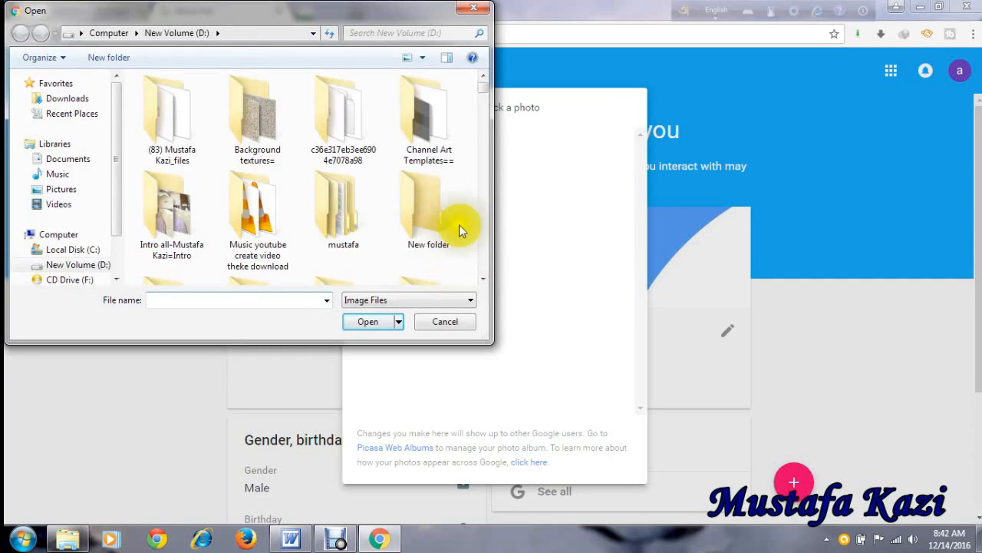
Upload the mod4-png0234 portrait of the bearded man in glasses from New Volume (D:) as the profile photo
{"action": "scroll", "coordinate": [468, 213], "scroll_direction": "down", "scroll_amount": 4}
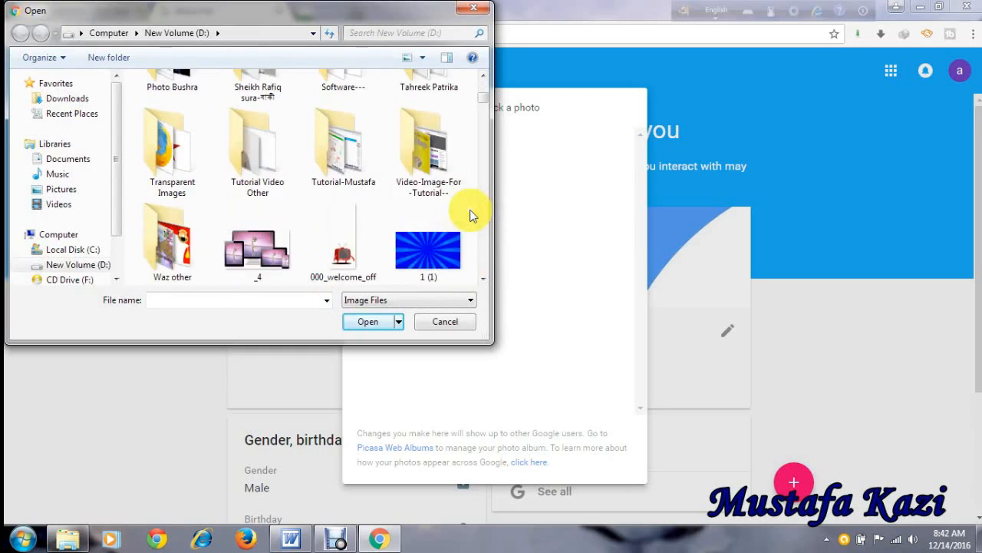
{"action": "scroll", "coordinate": [470, 216], "scroll_direction": "down", "scroll_amount": 3}
{"action": "scroll", "coordinate": [471, 216], "scroll_direction": "up", "scroll_amount": 1}
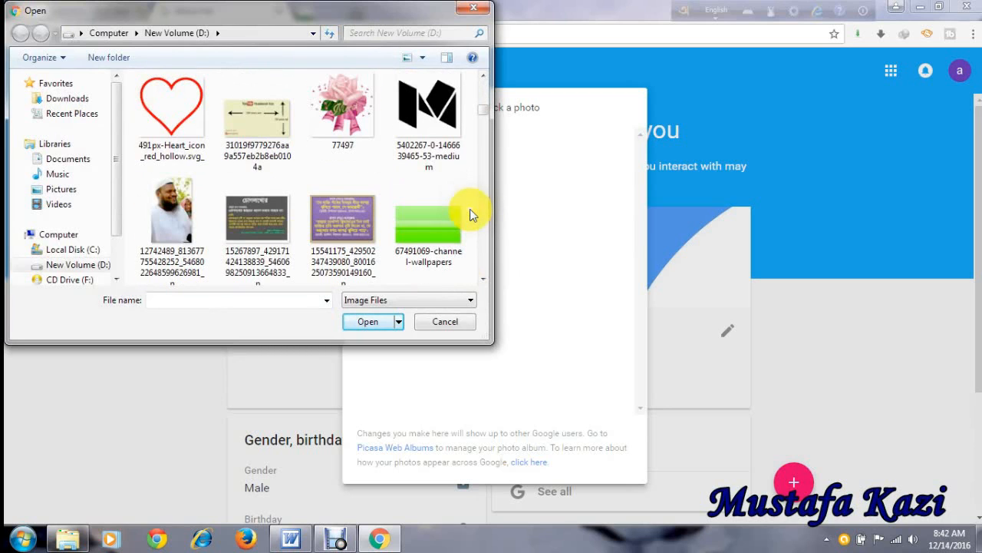
{"action": "scroll", "coordinate": [471, 215], "scroll_direction": "down", "scroll_amount": 5}
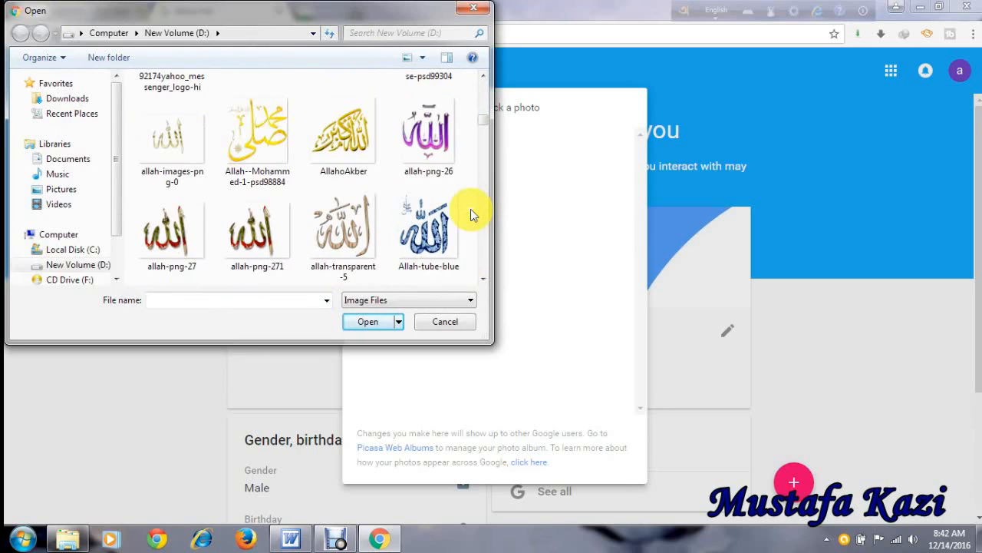
{"action": "scroll", "coordinate": [470, 215], "scroll_direction": "down", "scroll_amount": 10}
{"action": "scroll", "coordinate": [470, 215], "scroll_direction": "down", "scroll_amount": 3}
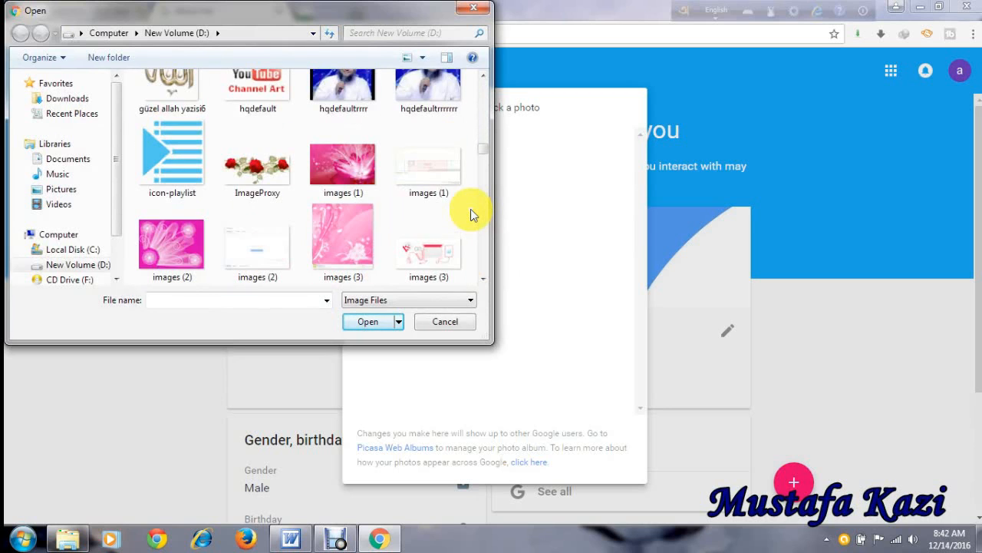
{"action": "scroll", "coordinate": [471, 214], "scroll_direction": "down", "scroll_amount": 15}
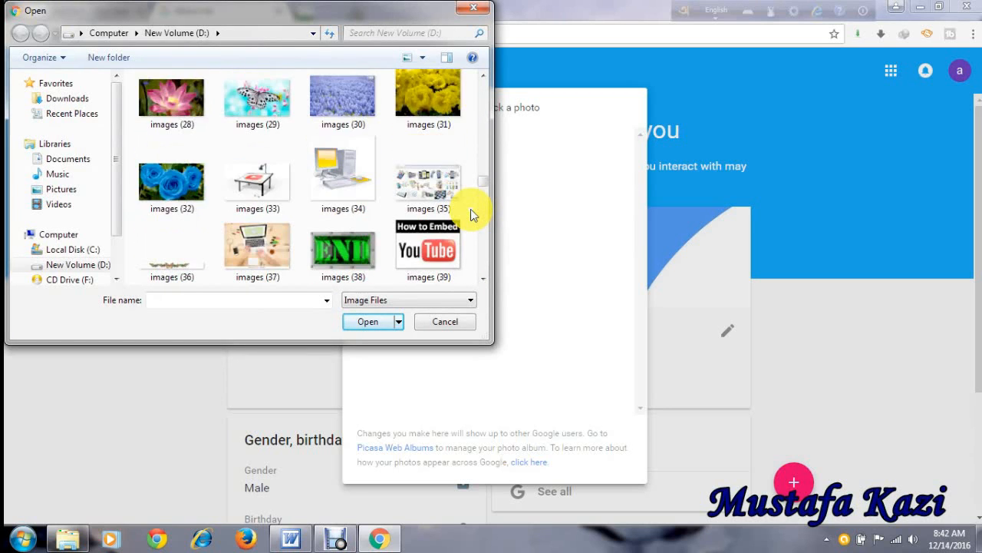
{"action": "scroll", "coordinate": [470, 209], "scroll_direction": "down", "scroll_amount": 8}
{"action": "scroll", "coordinate": [470, 208], "scroll_direction": "down", "scroll_amount": 1}
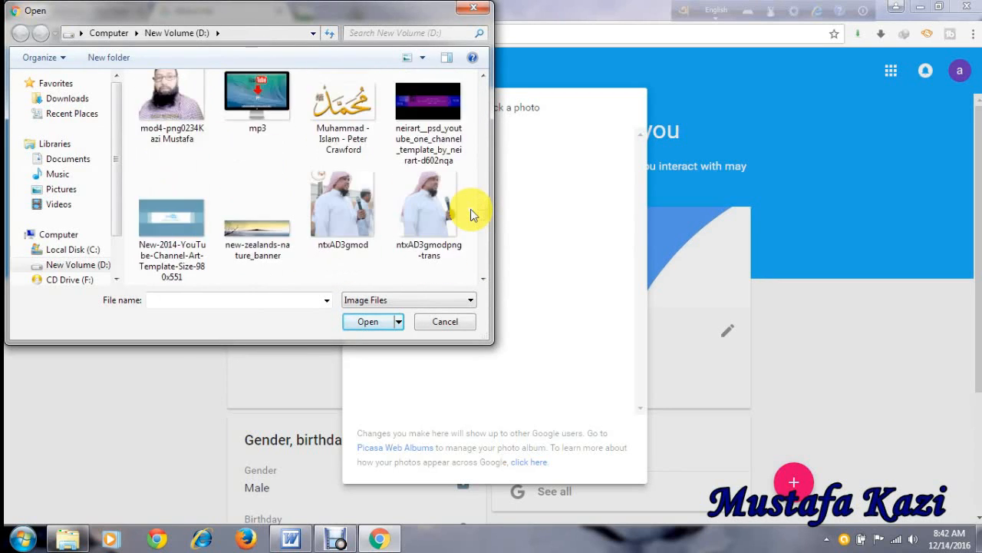
{"action": "scroll", "coordinate": [470, 209], "scroll_direction": "up", "scroll_amount": 1}
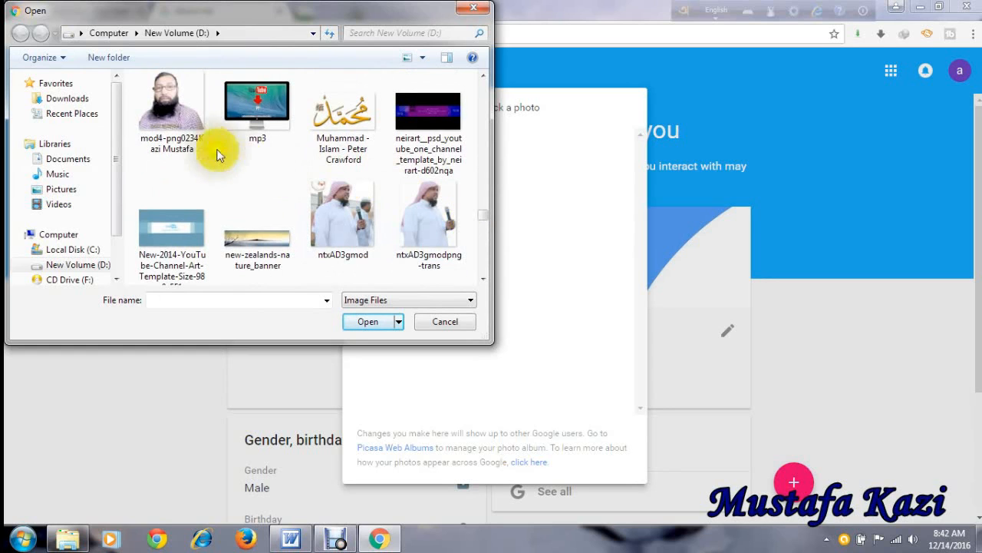
{"action": "left_click", "coordinate": [185, 119]}
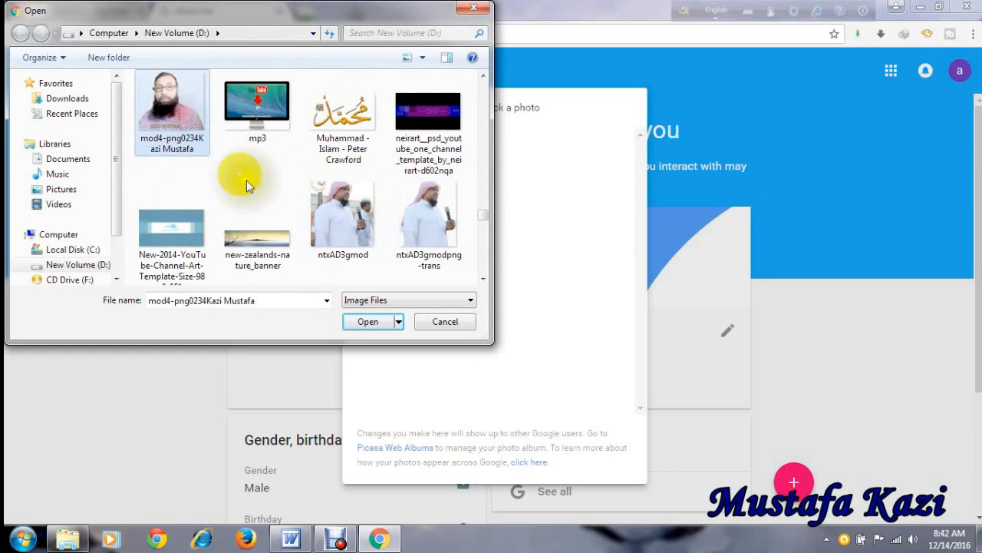
{"action": "left_click", "coordinate": [371, 323]}
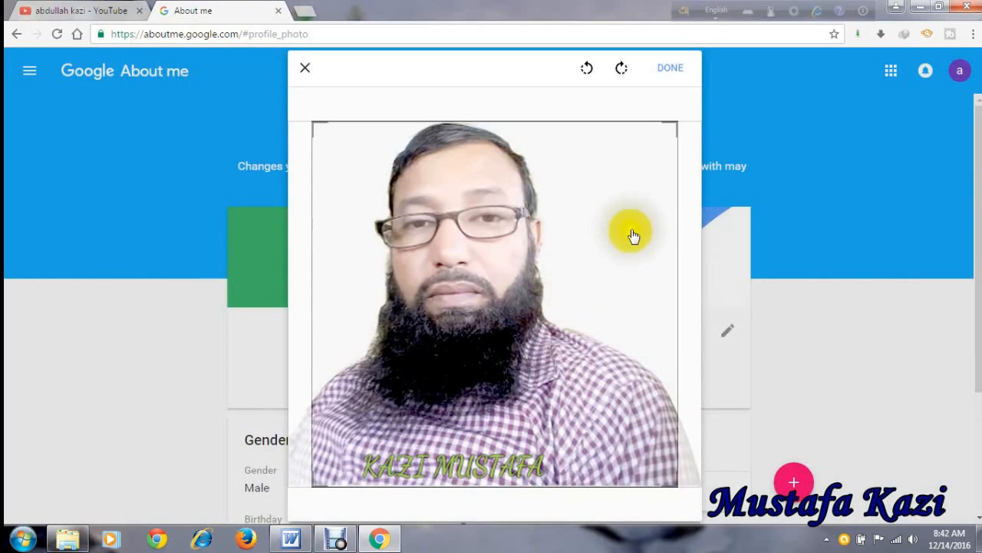
Crop the profile photo to a smaller square around the head and shoulders, excluding the name caption, and save it
{"action": "left_click", "coordinate": [674, 126]}
{"action": "mouse_move", "coordinate": [674, 126]}
{"action": "left_mouse_down"}
{"action": "mouse_move", "coordinate": [637, 184]}
{"action": "mouse_move", "coordinate": [675, 134]}
{"action": "left_mouse_up"}
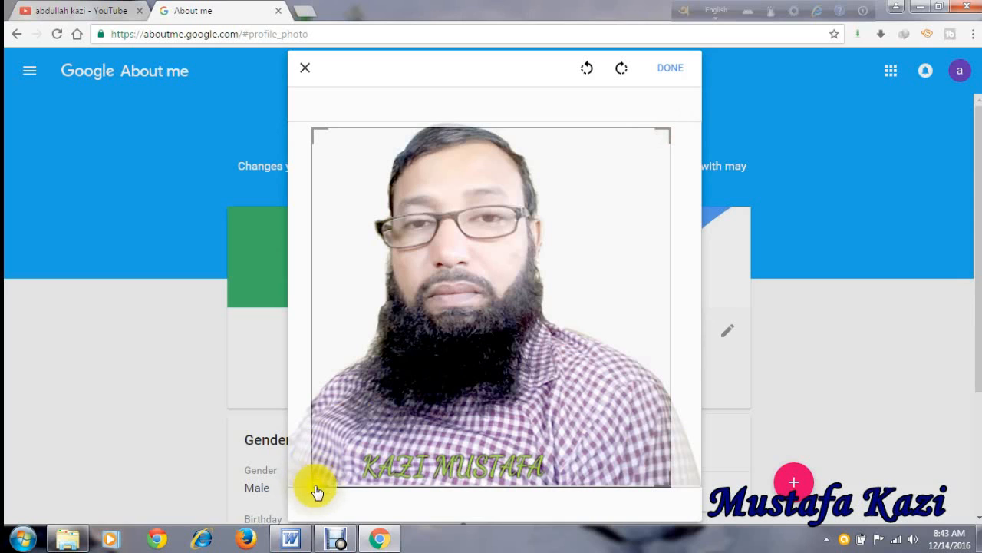
{"action": "left_click_drag", "start_coordinate": [317, 488], "coordinate": [351, 448]}
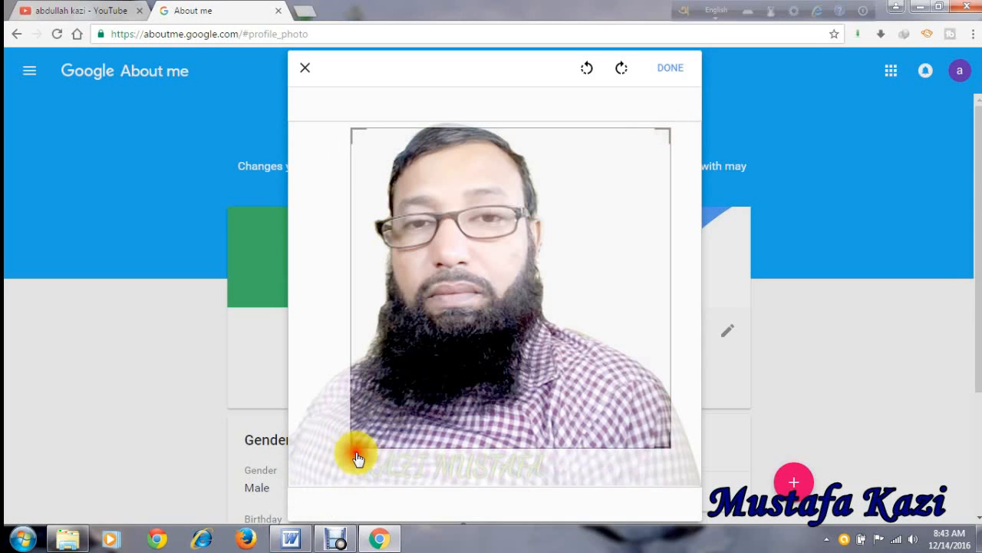
{"action": "left_click_drag", "start_coordinate": [591, 345], "coordinate": [562, 329]}
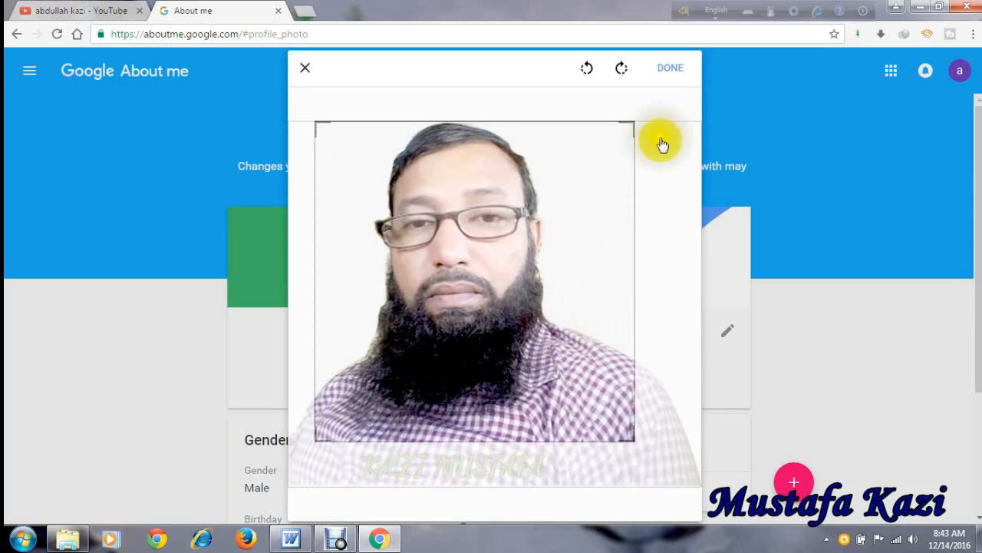
{"action": "left_click", "coordinate": [668, 71]}
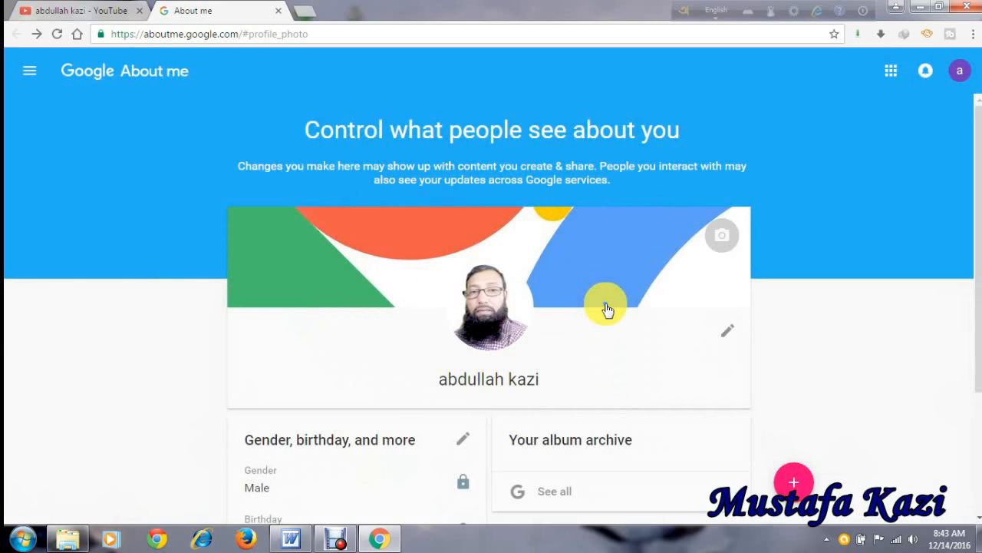
Return to the YouTube channel page and open the file chooser for uploading a channel art photo from the computer
{"action": "scroll", "coordinate": [608, 309], "scroll_direction": "down", "scroll_amount": 2}
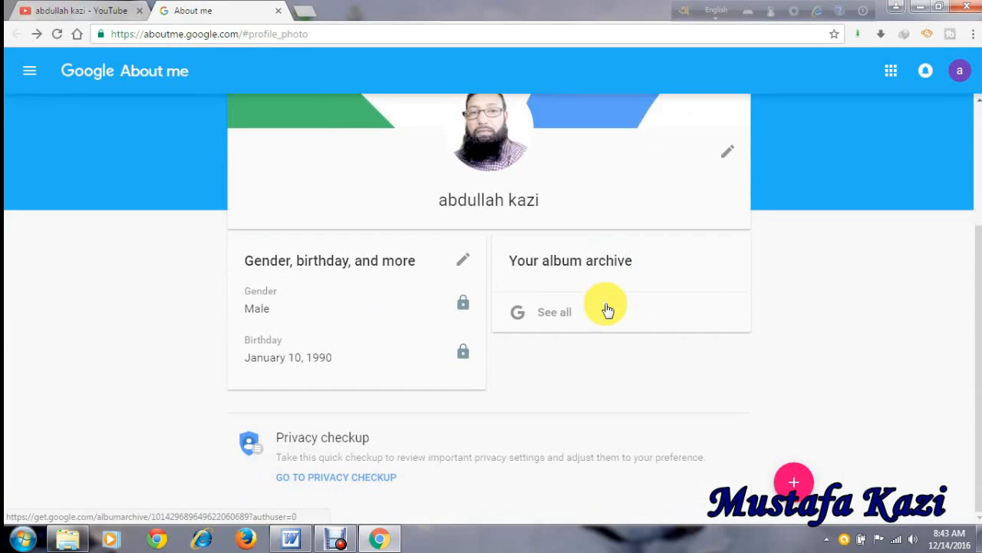
{"action": "left_click", "coordinate": [106, 17]}
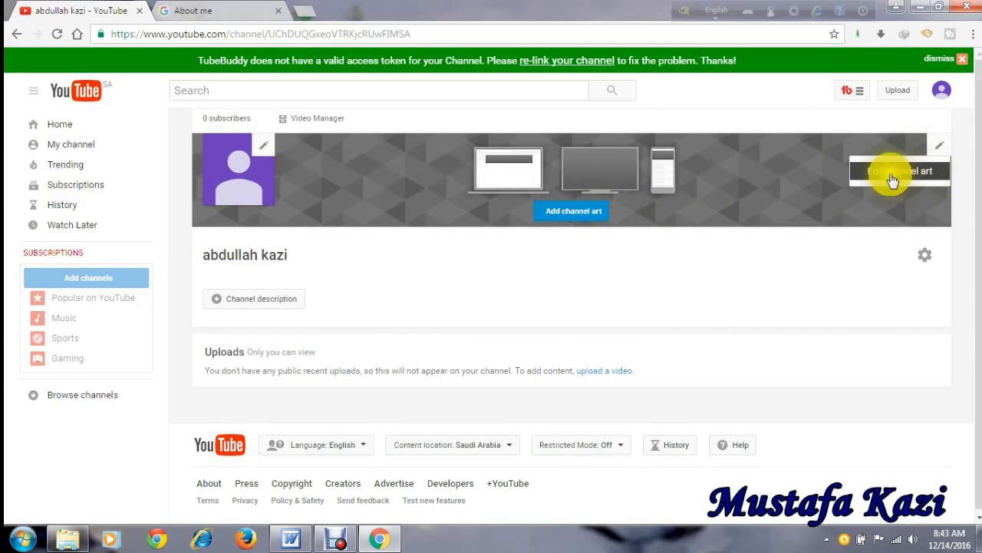
{"action": "left_click", "coordinate": [890, 175]}
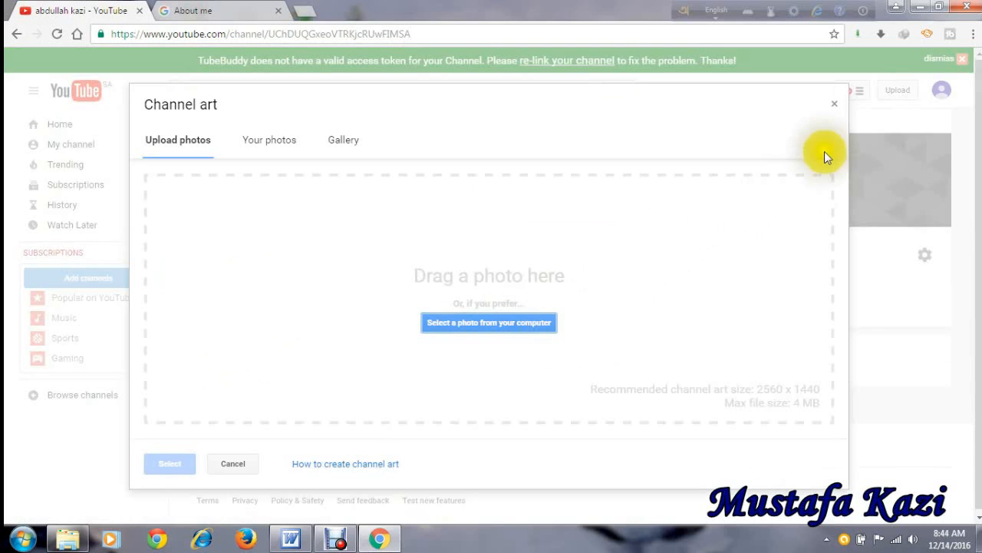
{"action": "left_click", "coordinate": [839, 112]}
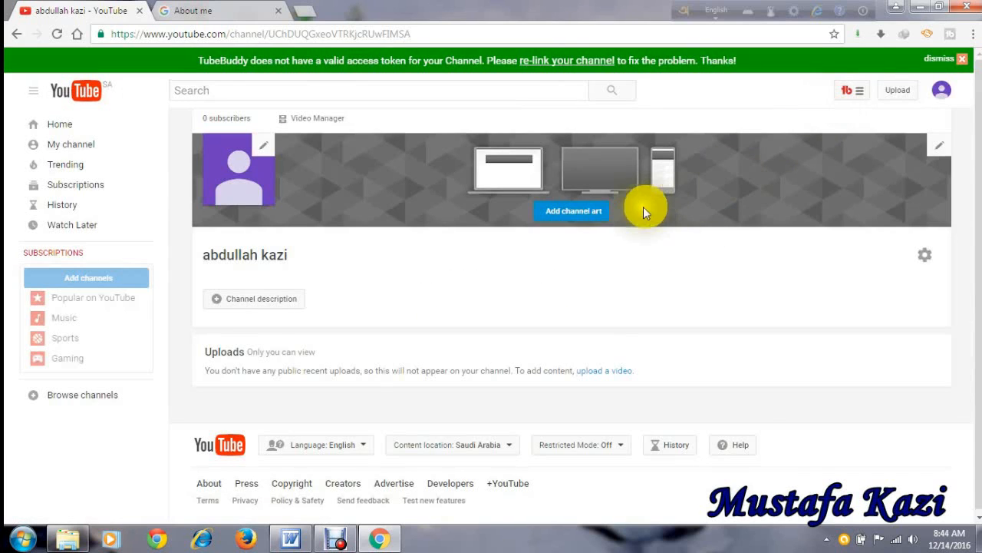
{"action": "left_click", "coordinate": [572, 218]}
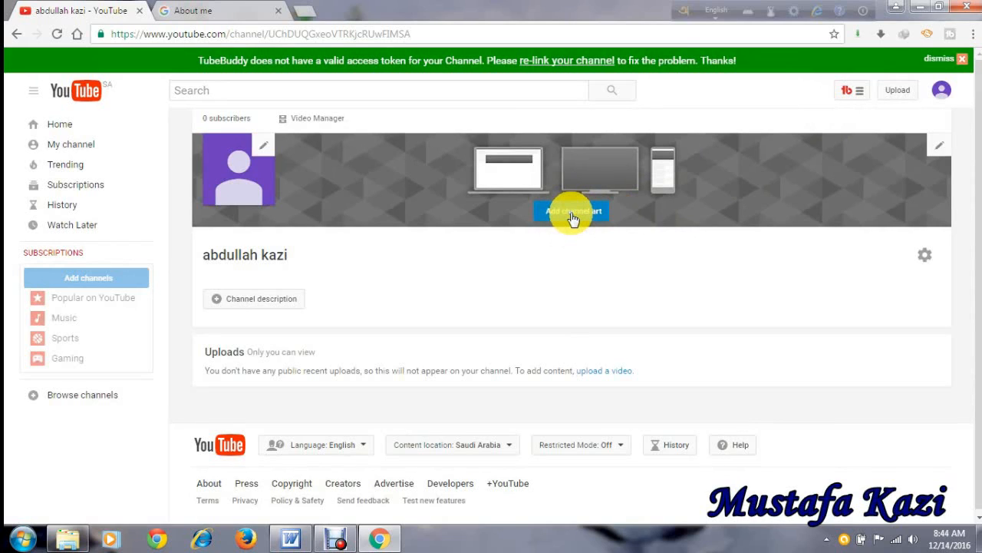
{"action": "left_click", "coordinate": [572, 219]}
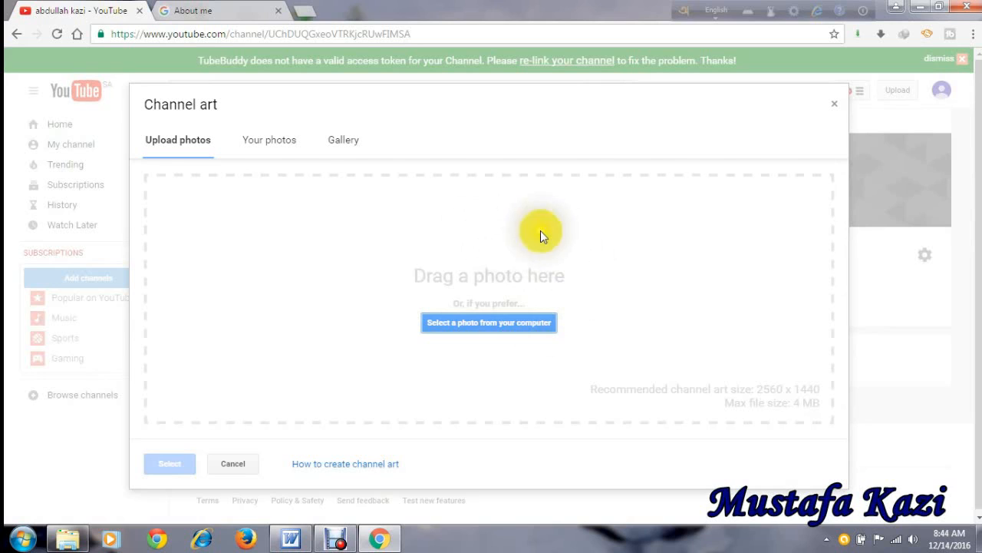
{"action": "left_click", "coordinate": [503, 321]}
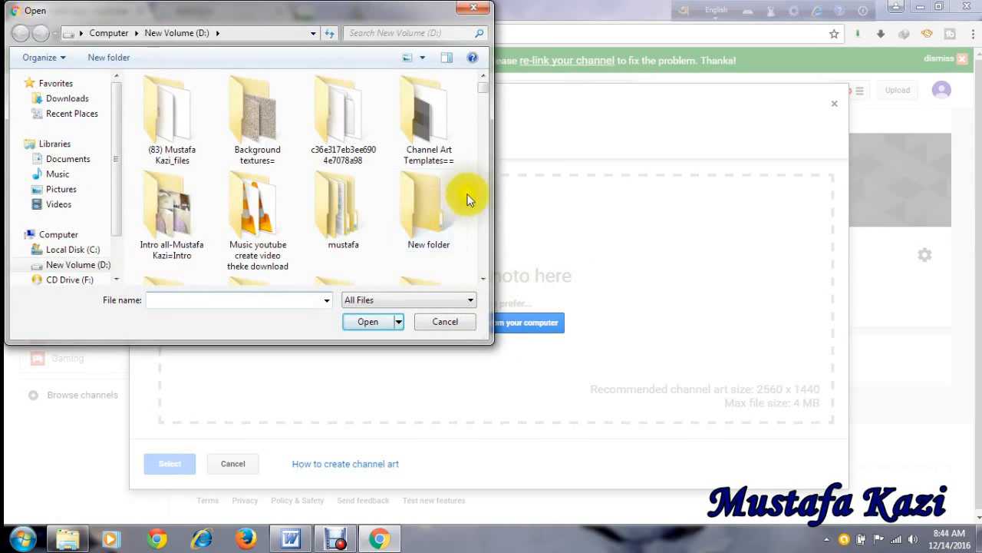
Upload the image Channel Art Template (Fireworks)last2 from New Volume (D:) as the channel art
{"action": "scroll", "coordinate": [469, 192], "scroll_direction": "down", "scroll_amount": 8}
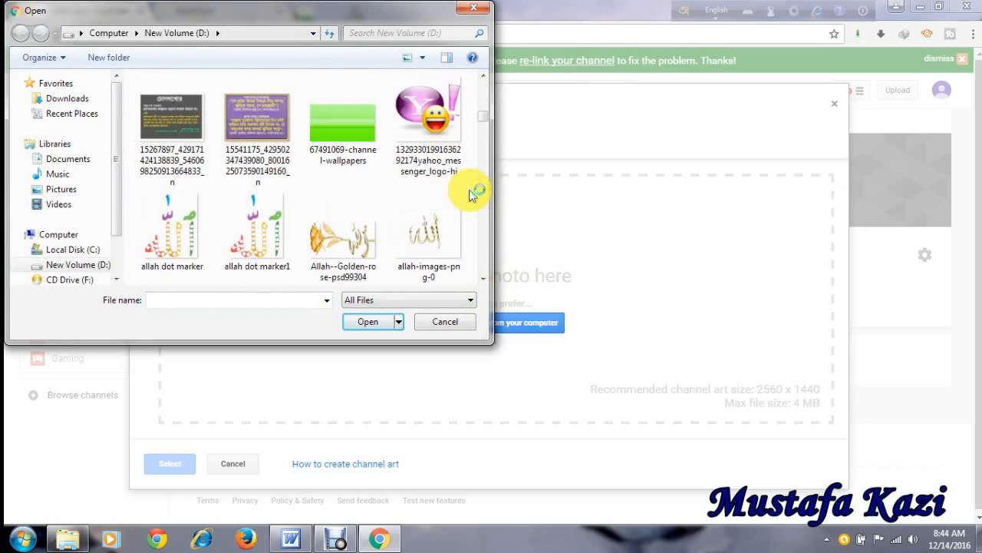
{"action": "scroll", "coordinate": [472, 193], "scroll_direction": "down", "scroll_amount": 6}
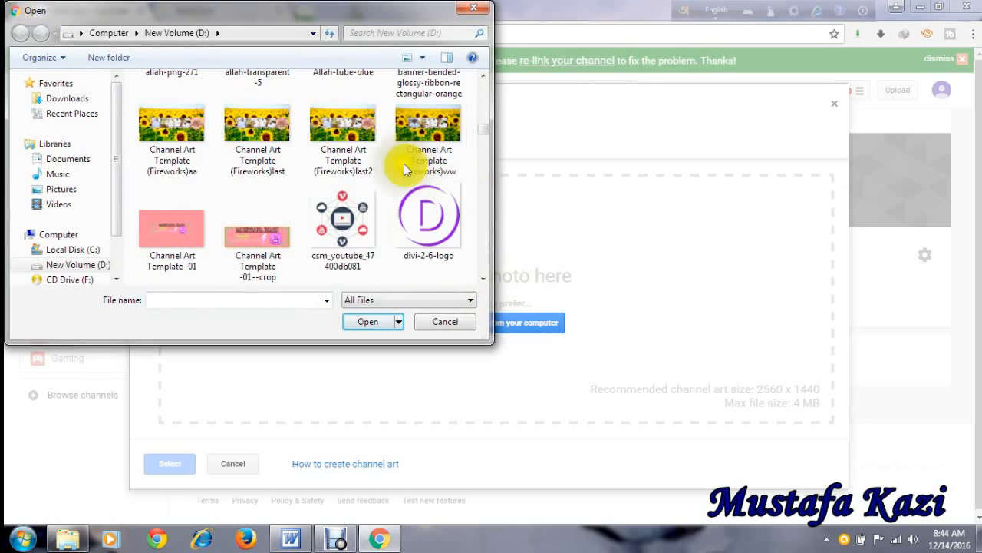
{"action": "left_click", "coordinate": [342, 127]}
{"action": "left_click", "coordinate": [367, 322]}
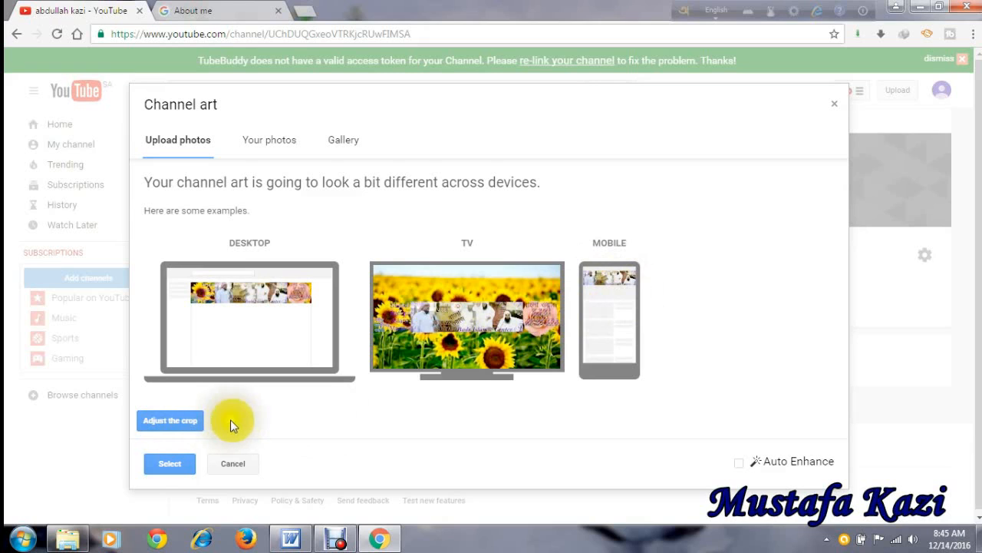
Adjust the channel art crop to span nearly the full sunflower image, then apply it and reload the channel page
{"action": "left_click", "coordinate": [186, 421]}
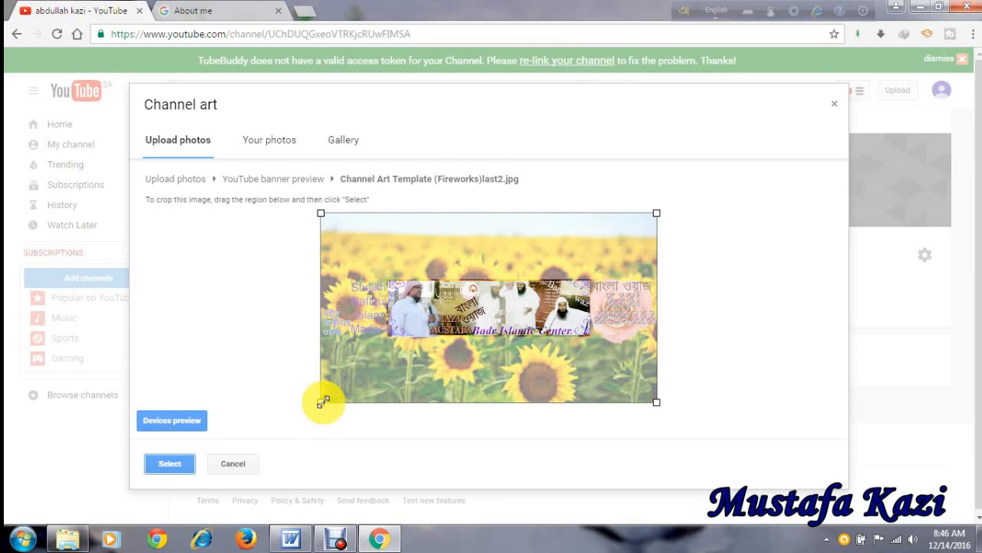
{"action": "mouse_move", "coordinate": [323, 401]}
{"action": "left_mouse_down"}
{"action": "mouse_move", "coordinate": [339, 403]}
{"action": "mouse_move", "coordinate": [369, 374]}
{"action": "mouse_move", "coordinate": [325, 397]}
{"action": "mouse_move", "coordinate": [361, 377]}
{"action": "mouse_move", "coordinate": [324, 404]}
{"action": "mouse_move", "coordinate": [352, 396]}
{"action": "mouse_move", "coordinate": [322, 419]}
{"action": "left_mouse_up"}
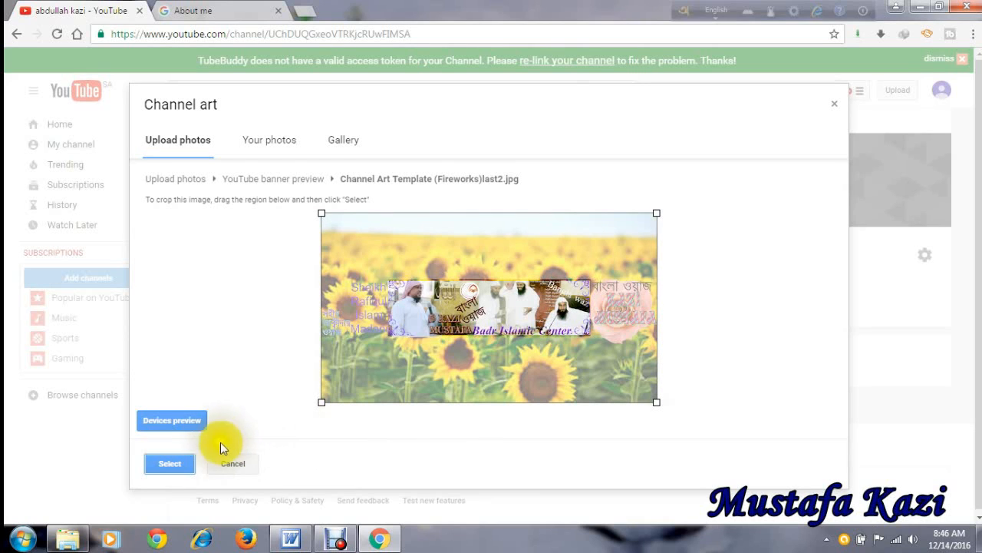
{"action": "left_click", "coordinate": [170, 474]}
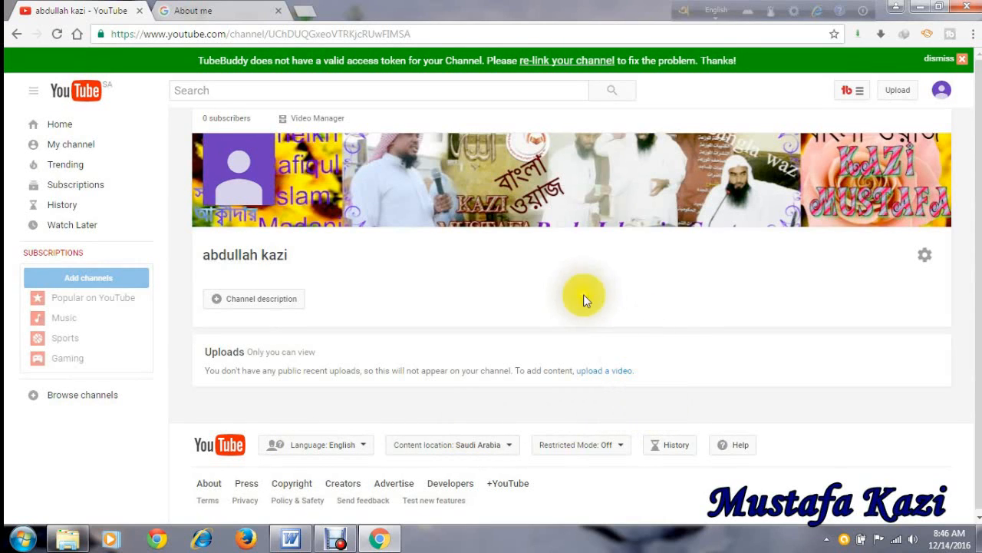
{"action": "left_click", "coordinate": [59, 36]}
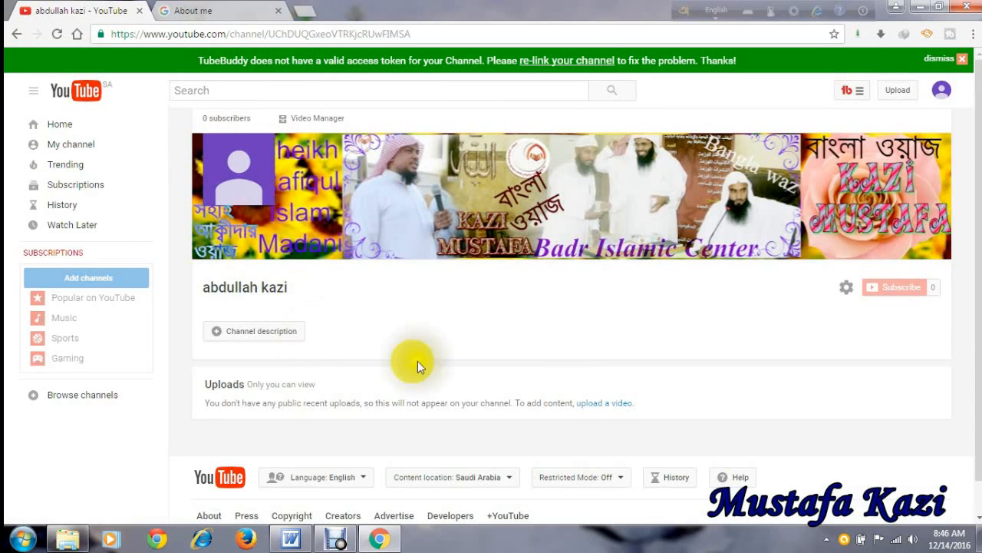
{"action": "mouse_move", "coordinate": [539, 236]}
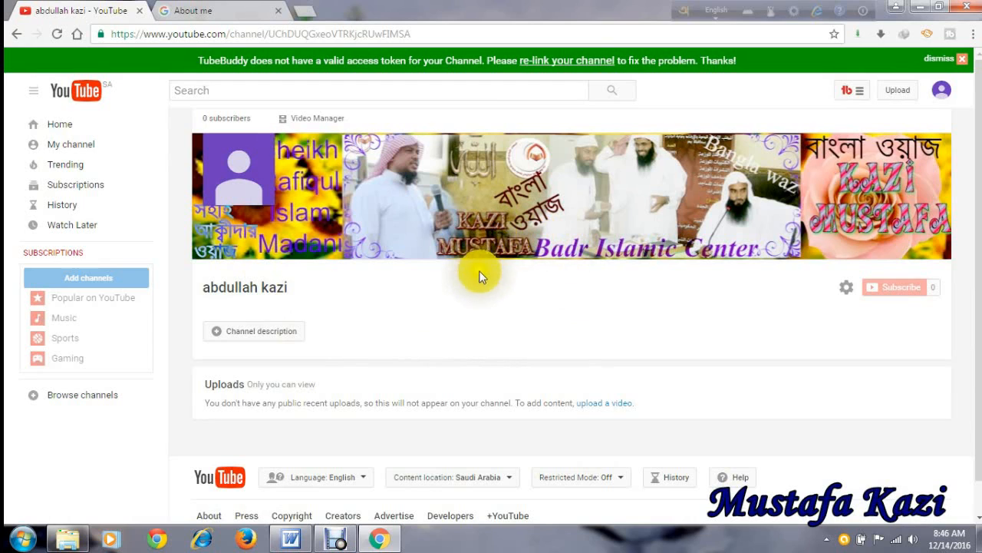